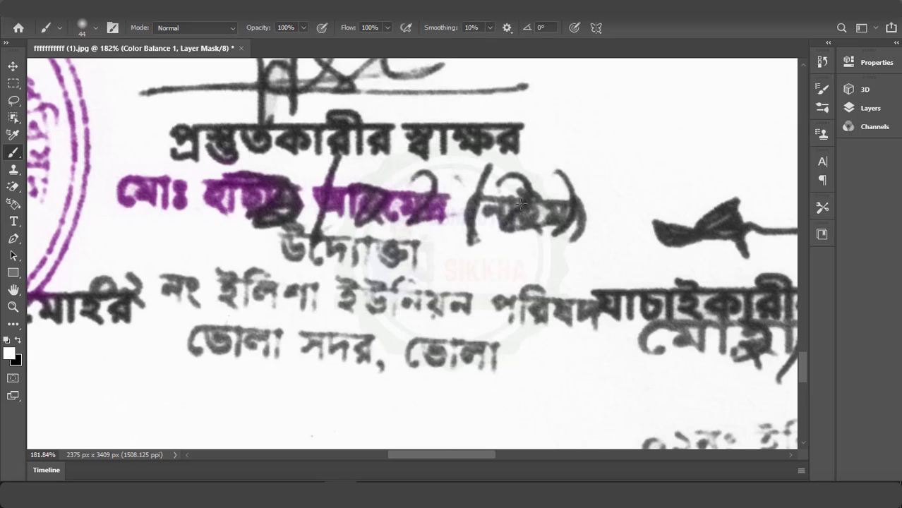
Paint white on the Color Balance mask over the preparer's stamp, colouring its name, designation and address lines purple.
scroll(511, 233, "down", 1)
left_click(582, 219)
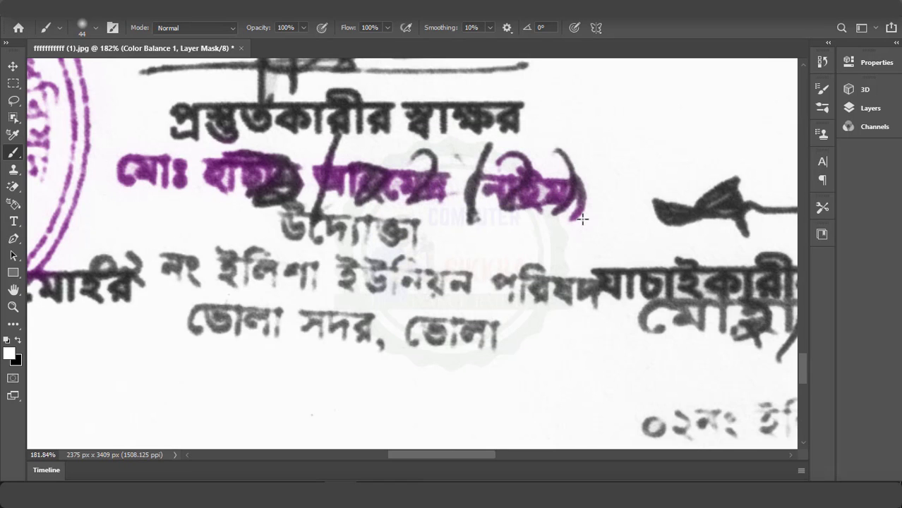
scroll(562, 263, "down", 1)
mouse_move(424, 198)
left_mouse_down()
mouse_move(313, 206)
mouse_move(290, 196)
left_mouse_up()
scroll(154, 186, "down", 2)
mouse_move(102, 171)
left_mouse_down()
mouse_move(136, 169)
mouse_move(151, 202)
mouse_move(171, 176)
mouse_move(568, 197)
mouse_move(594, 218)
left_mouse_up()
left_click_drag(490, 257, 191, 241)
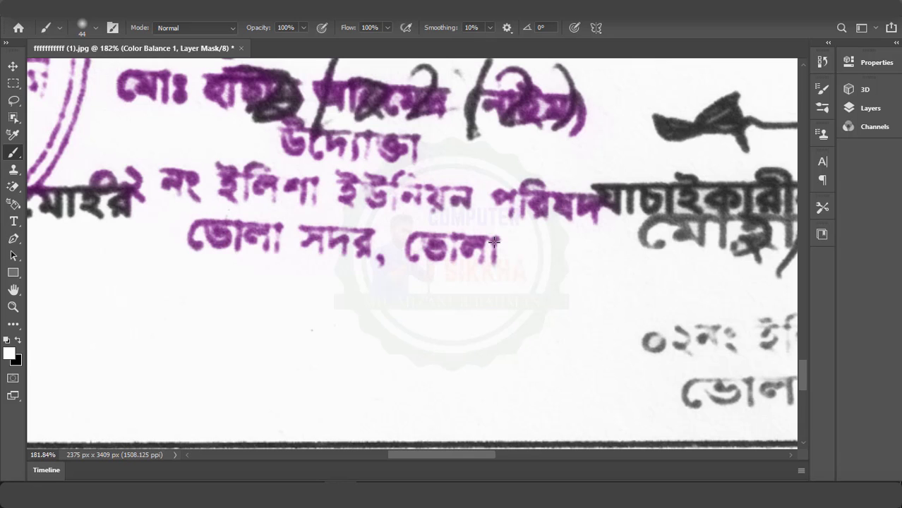
Paint the Color Balance mask over the verifier's stamp below the middle signature, colouring its name, title and address lines purple.
scroll(490, 454, "right", 5)
scroll(490, 454, "down", 3)
mouse_move(699, 268)
left_mouse_down()
mouse_move(216, 347)
mouse_move(705, 232)
mouse_move(396, 193)
mouse_move(417, 218)
left_mouse_up()
scroll(416, 218, "up", 2)
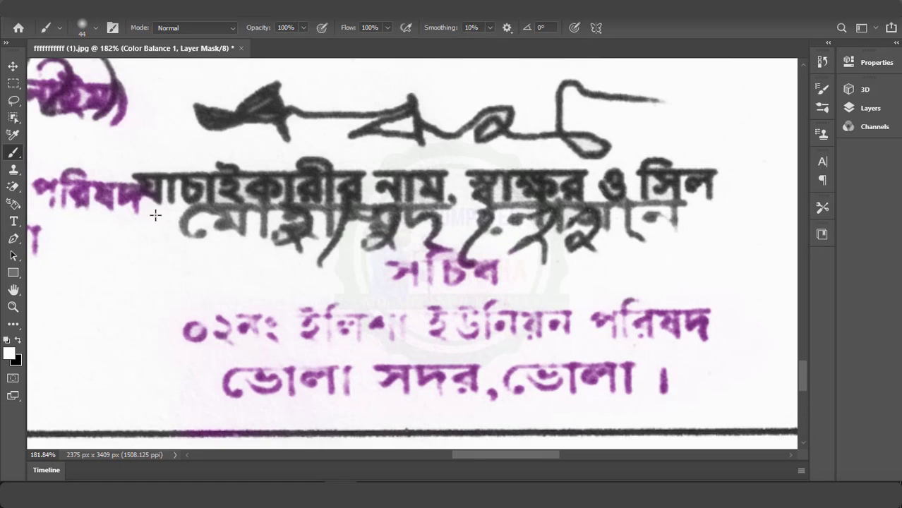
mouse_move(156, 212)
left_mouse_down()
mouse_move(203, 235)
mouse_move(221, 220)
mouse_move(320, 226)
mouse_move(325, 215)
mouse_move(427, 214)
mouse_move(469, 250)
mouse_move(426, 246)
mouse_move(528, 212)
mouse_move(573, 218)
mouse_move(580, 229)
mouse_move(611, 211)
mouse_move(679, 222)
left_mouse_up()
Paint the Color Balance mask over the registrar's stamp, colouring its name, panel chairman title and address lines purple.
scroll(679, 222, "down", 2)
left_click_drag(506, 456, 609, 455)
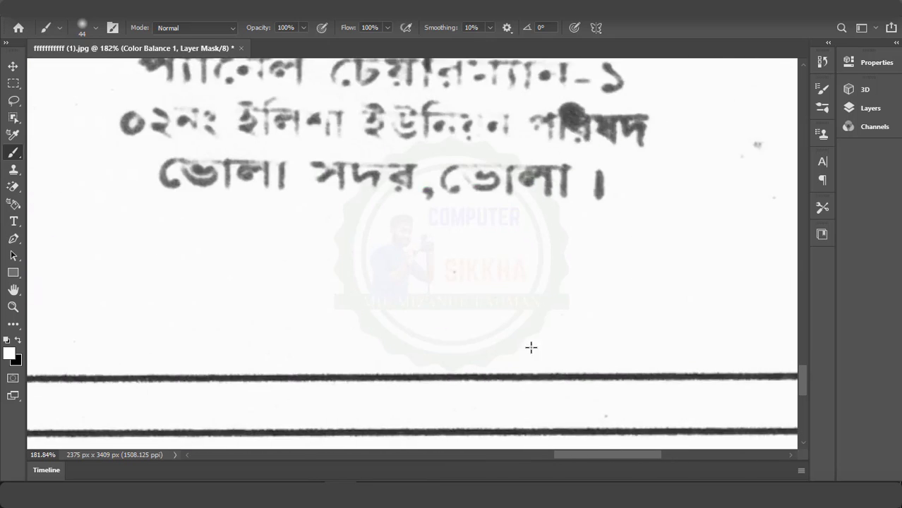
scroll(529, 346, "up", 5)
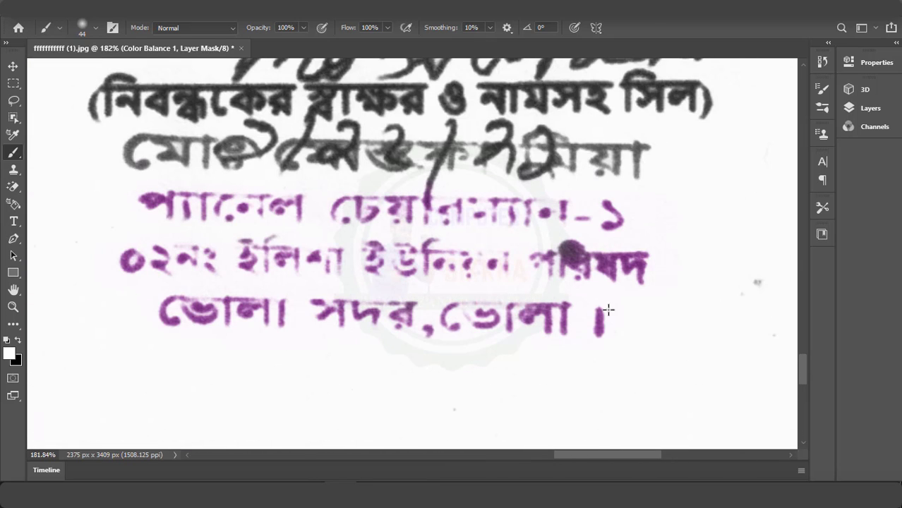
scroll(604, 312, "up", 1)
mouse_move(135, 182)
left_mouse_down()
mouse_move(182, 182)
mouse_move(196, 203)
mouse_move(238, 181)
mouse_move(294, 202)
mouse_move(283, 187)
mouse_move(364, 176)
mouse_move(367, 192)
mouse_move(415, 179)
mouse_move(458, 183)
mouse_move(510, 204)
mouse_move(537, 181)
mouse_move(642, 198)
left_mouse_up()
scroll(458, 234, "up", 1)
Examine the recoloured seal and stamps across the whole certificate page with the Move tool active.
scroll(458, 237, "down", 8)
scroll(457, 237, "up", 1)
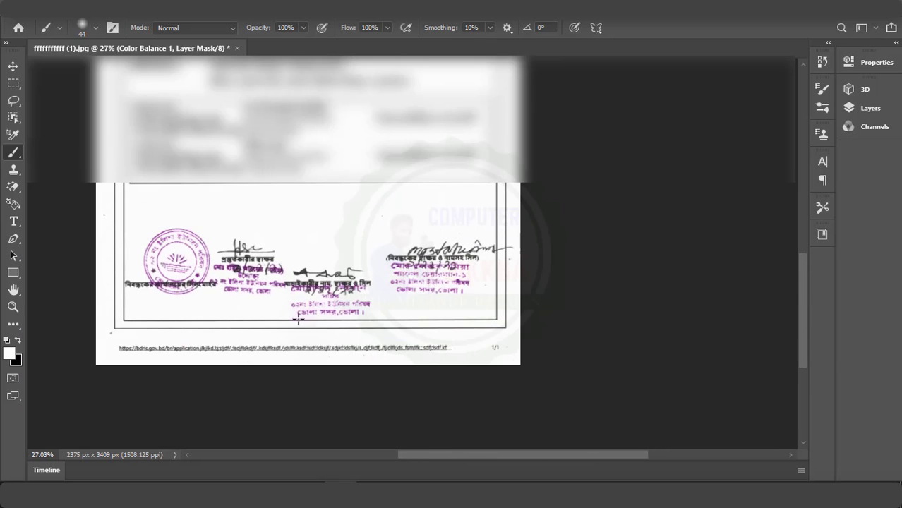
left_click_drag(464, 455, 435, 460)
scroll(421, 426, "down", 5)
key("v")
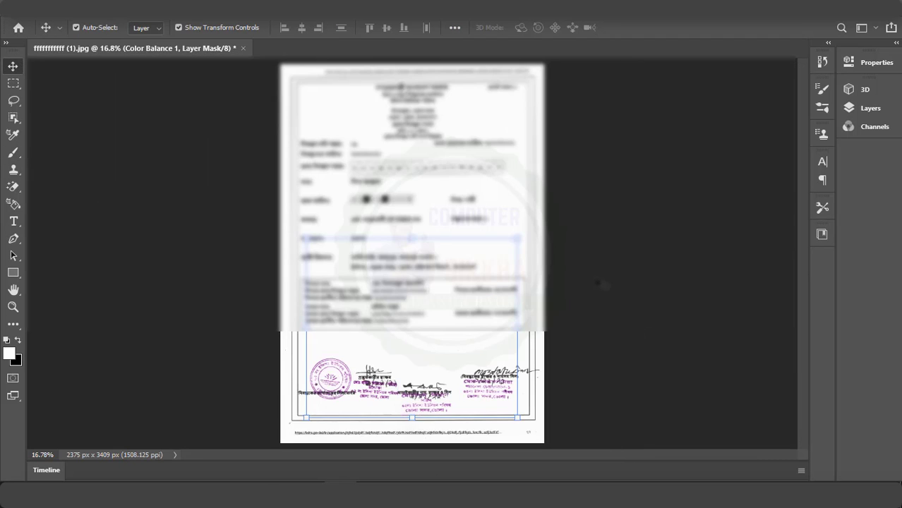
left_click(436, 237)
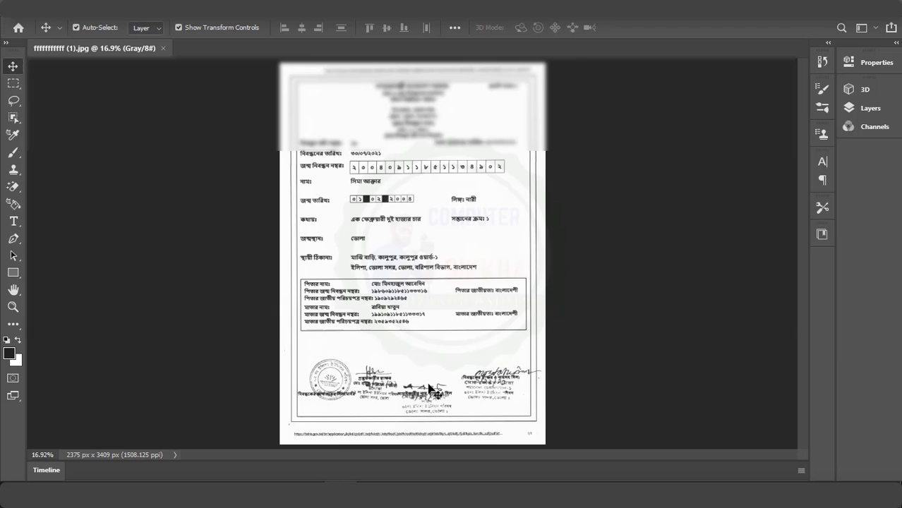
Convert the grayscale scan of the certificate to RGB Color mode.
scroll(428, 389, "up", 5)
scroll(468, 286, "down", 2)
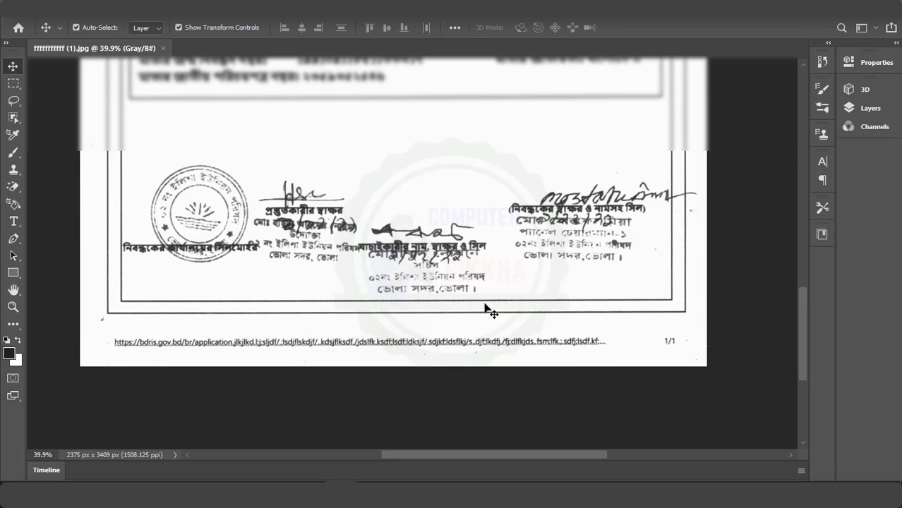
scroll(281, 306, "down", 3)
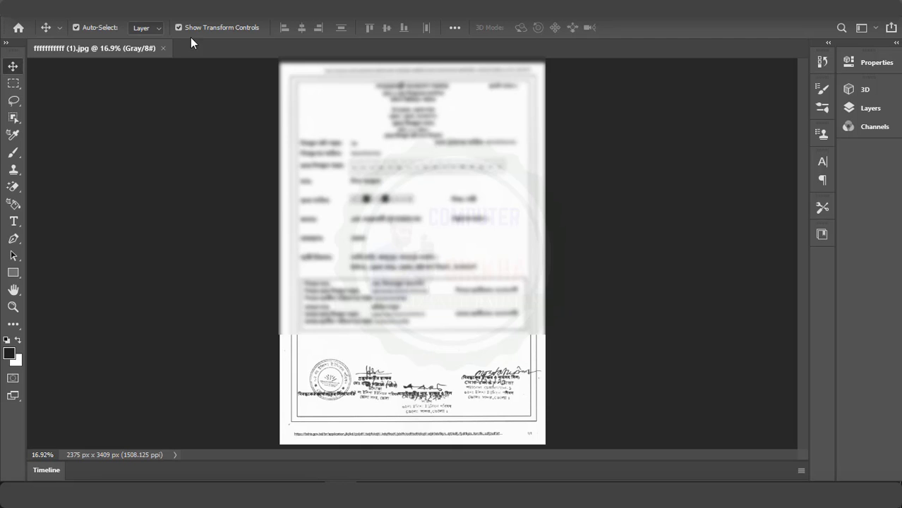
left_click(82, 20)
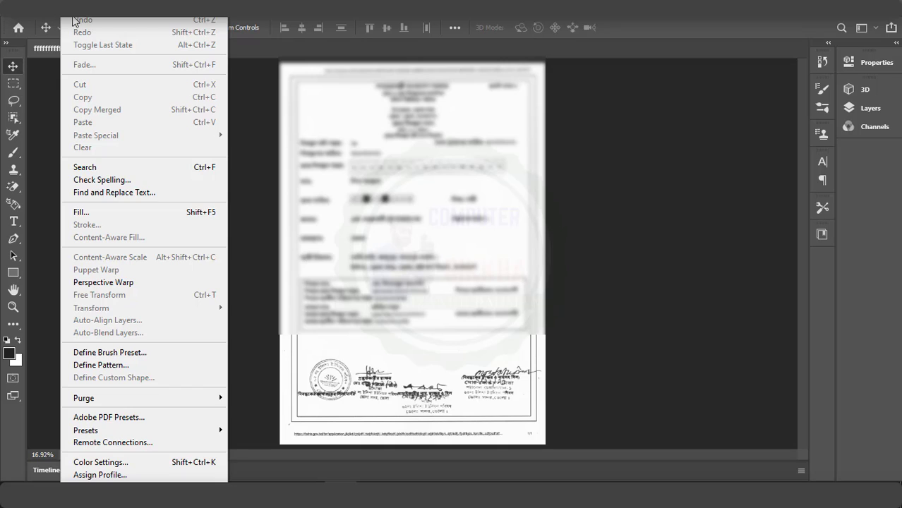
left_click(76, 16)
left_click(79, 15)
mouse_move(94, 24)
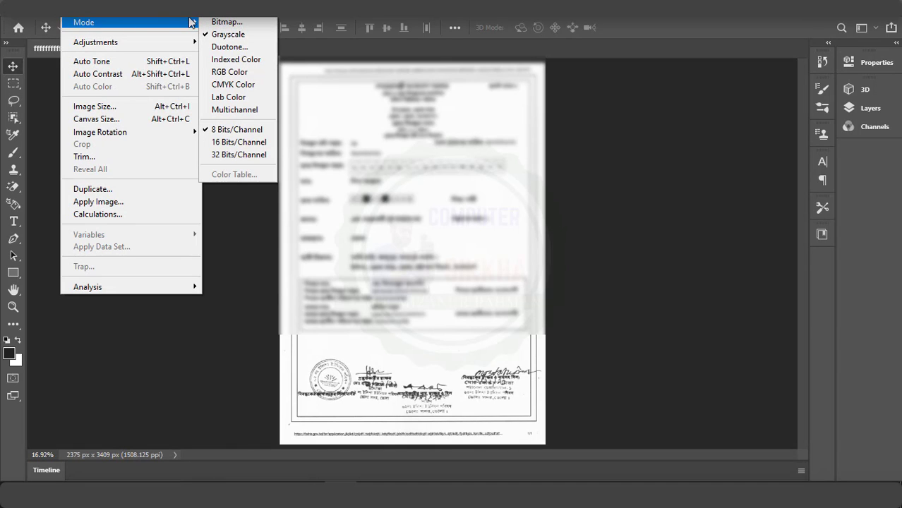
left_click(248, 77)
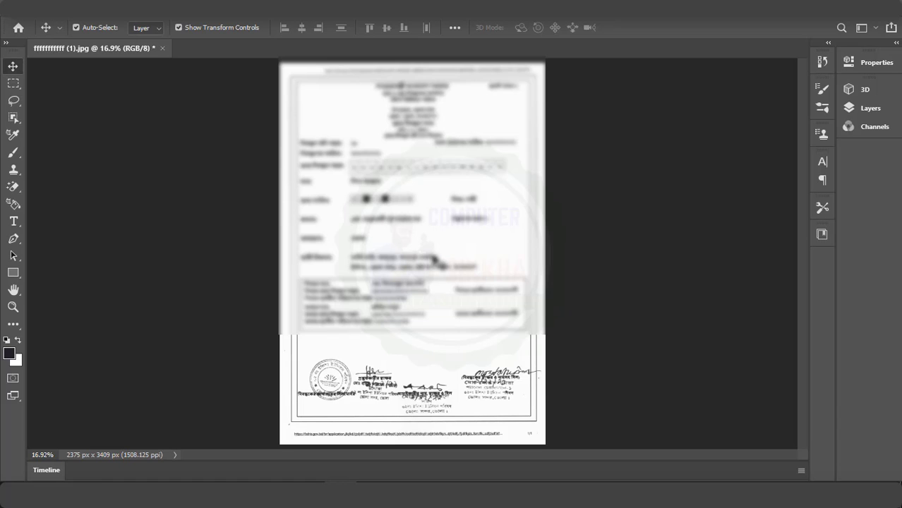
Duplicate the Background layer and add a Color Balance adjustment layer above the copy.
left_click(879, 113)
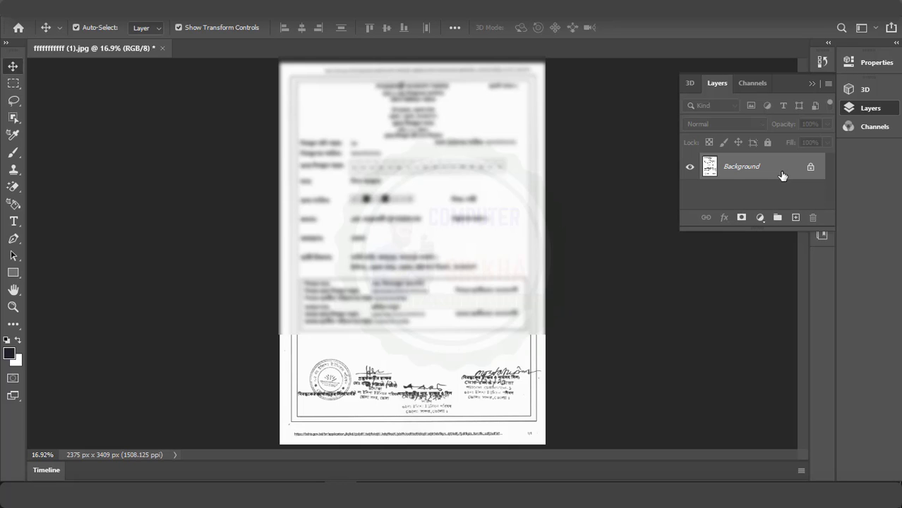
key("ctrl+j")
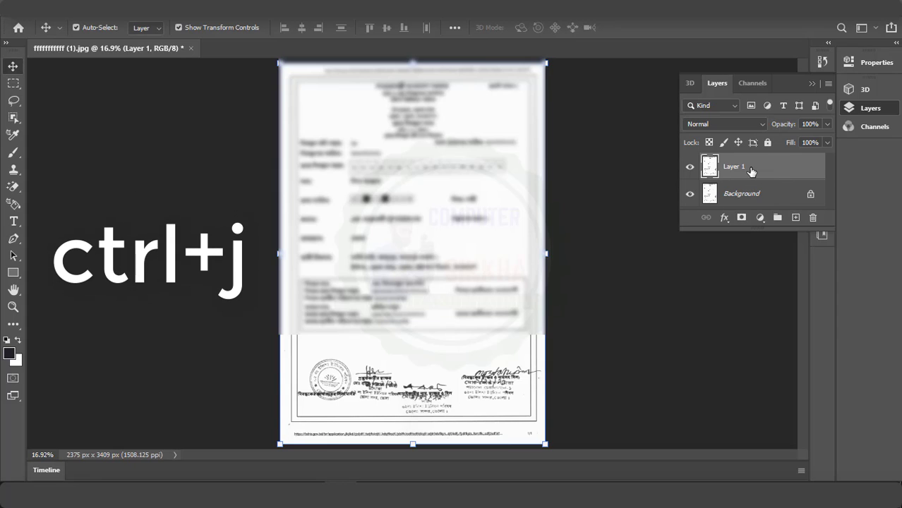
left_click(765, 220)
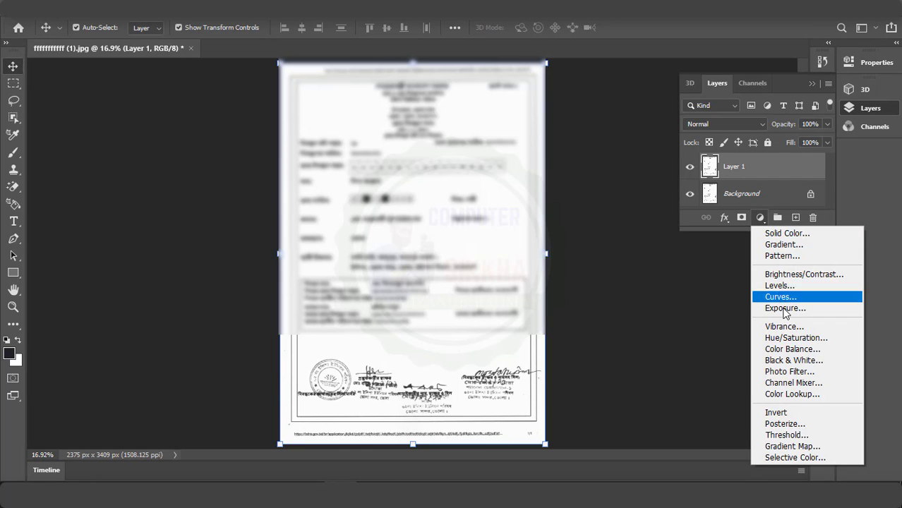
left_click(802, 357)
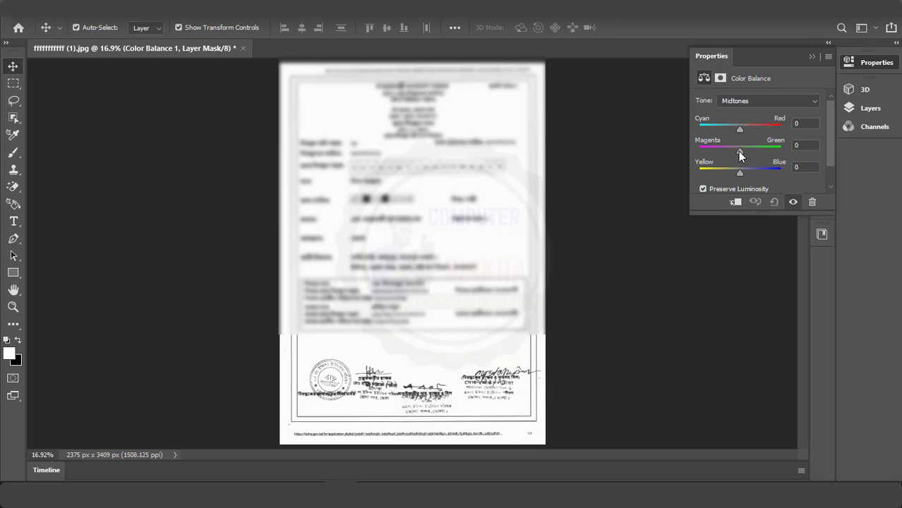
Set the Color Balance midtones to Magenta-Green -100 and Yellow-Blue +22, and shift Cyan-Red slightly towards red.
left_click_drag(739, 151, 696, 153)
left_click_drag(740, 173, 748, 174)
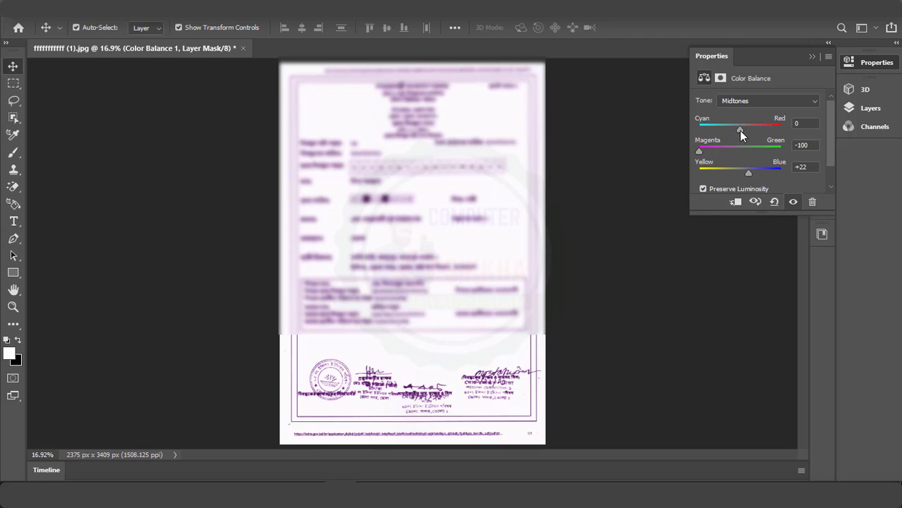
left_click_drag(740, 131, 746, 131)
left_click(813, 56)
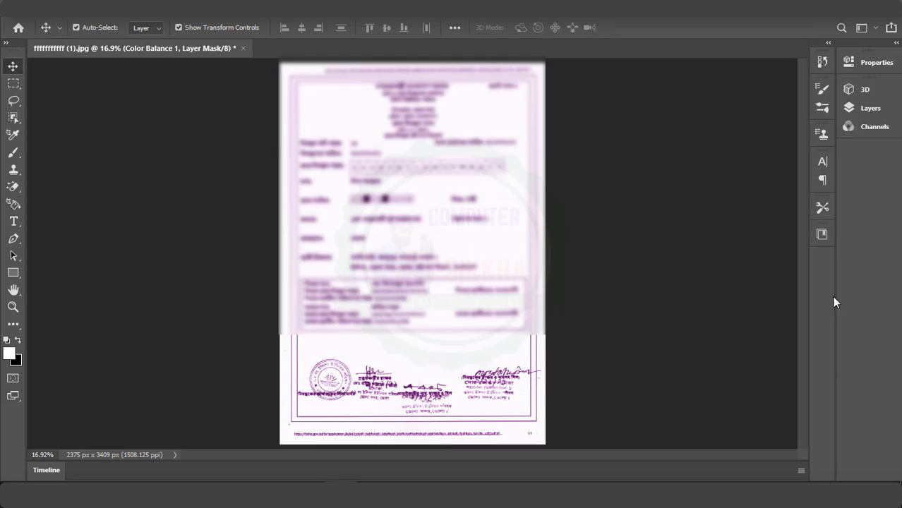
Invert the Color Balance layer mask to black so the purple tint is hidden.
left_click(869, 113)
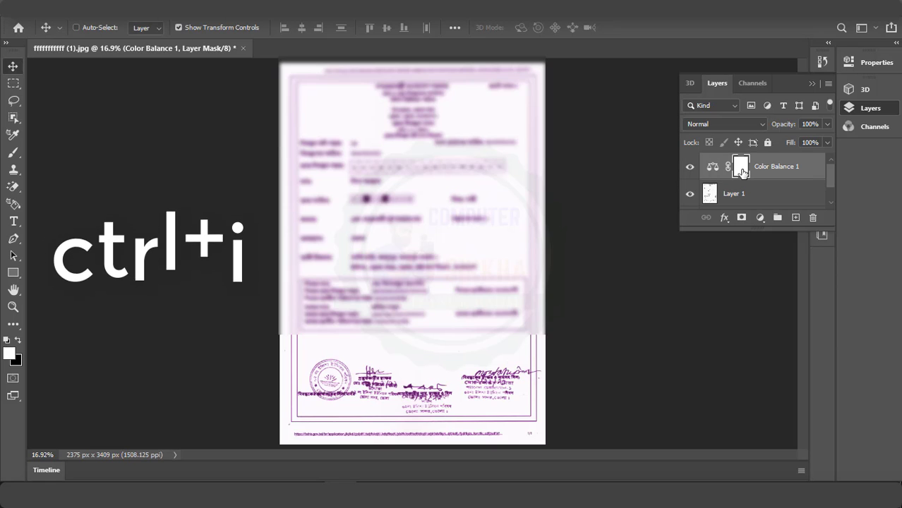
key("ctrl+i")
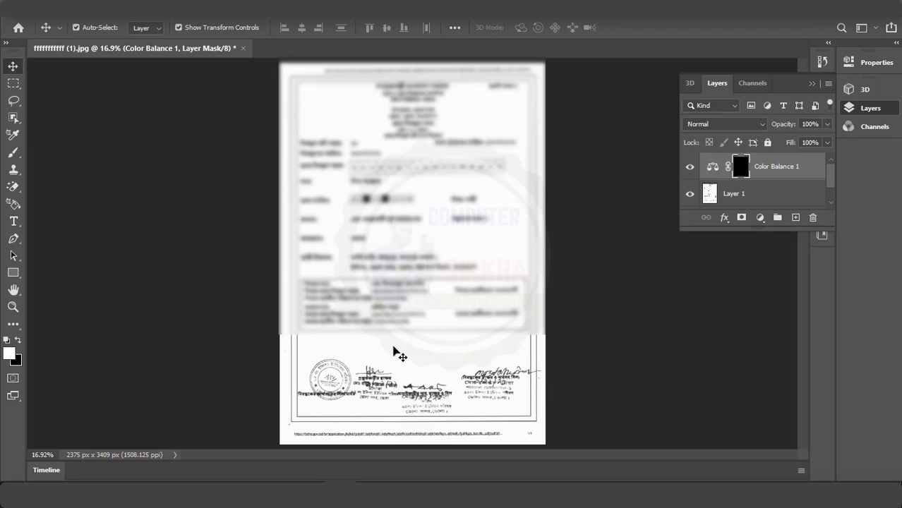
left_click(813, 85)
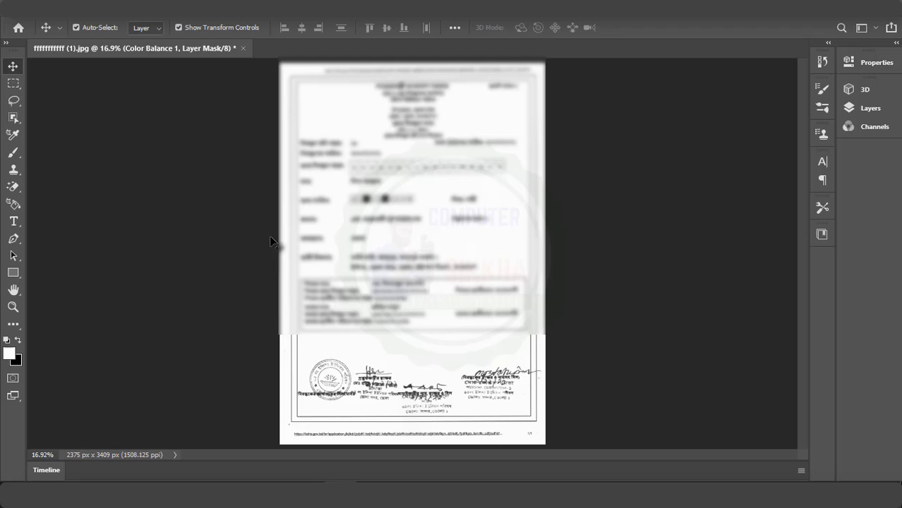
Select the Brush tool with a soft 44 px tip at 0% hardness for painting the seal area.
left_click(15, 154)
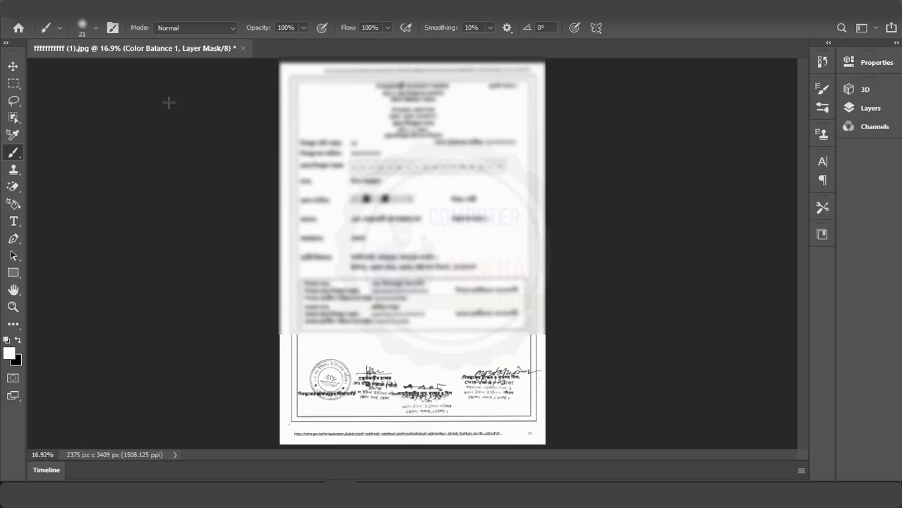
left_click(96, 28)
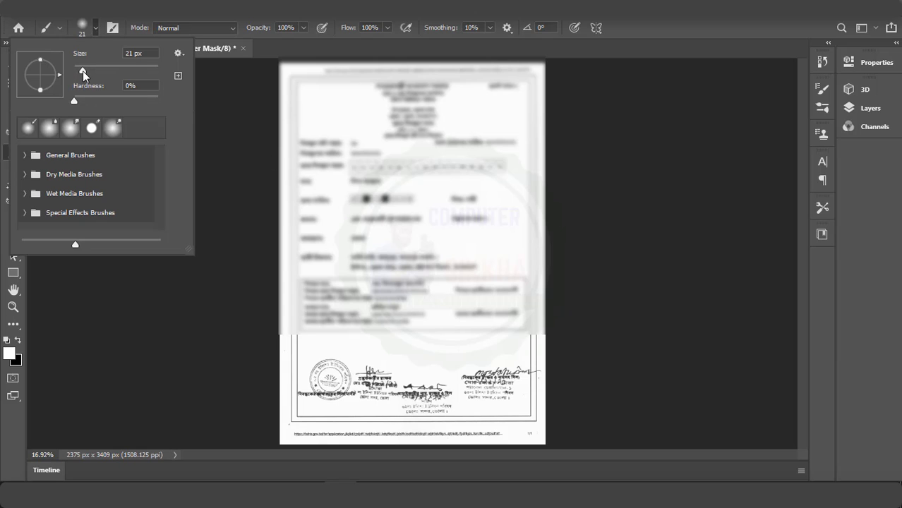
left_click_drag(84, 73, 93, 75)
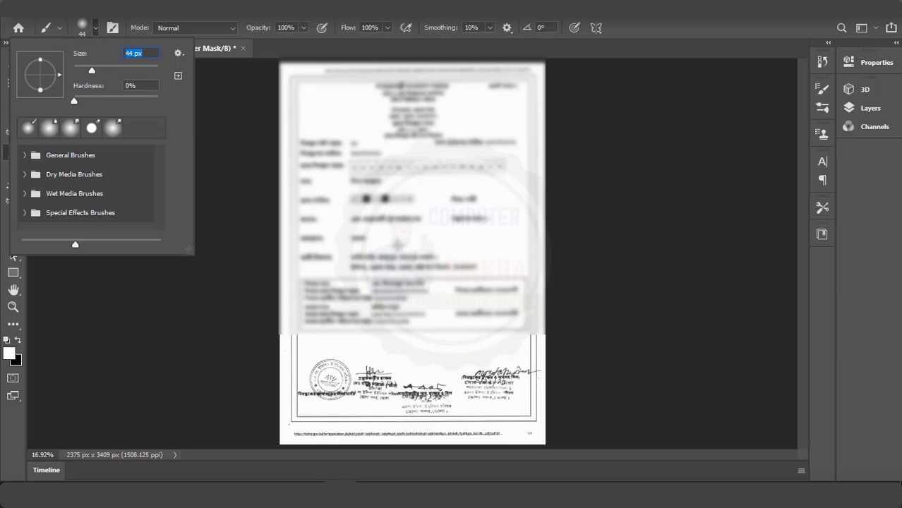
left_click(401, 245)
scroll(357, 418, "up", 5)
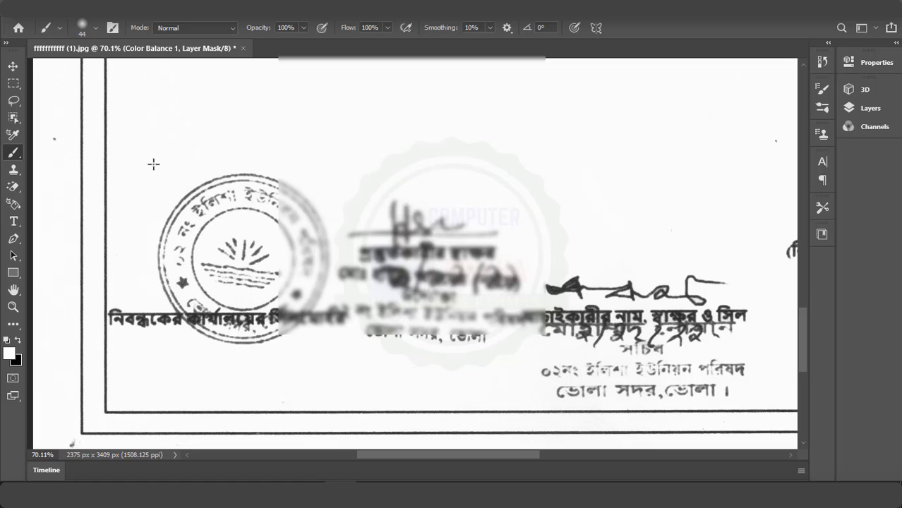
left_click(60, 29)
left_click(89, 26)
left_click(96, 29)
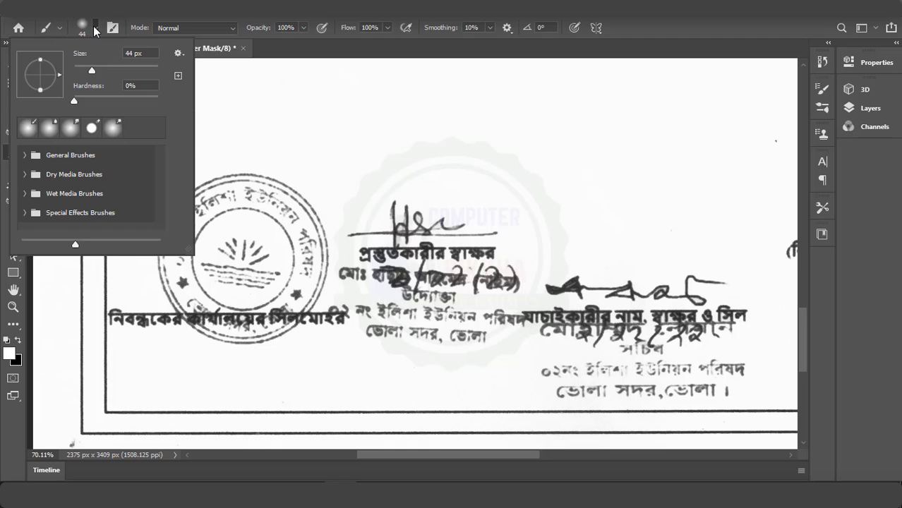
left_click(94, 29)
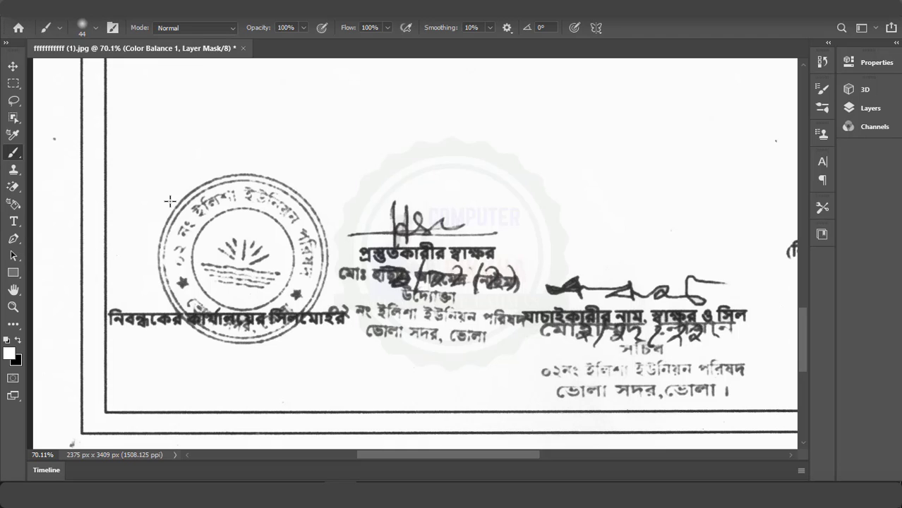
Paint white on the Color Balance mask over the round office seal to colour it purple.
mouse_move(202, 200)
left_mouse_down()
mouse_move(267, 188)
mouse_move(190, 200)
mouse_move(230, 180)
mouse_move(190, 190)
mouse_move(195, 199)
mouse_move(169, 217)
mouse_move(159, 243)
mouse_move(171, 229)
mouse_move(162, 288)
mouse_move(165, 271)
mouse_move(173, 299)
mouse_move(181, 231)
mouse_move(196, 201)
mouse_move(185, 263)
mouse_move(233, 194)
mouse_move(275, 203)
mouse_move(241, 182)
mouse_move(272, 176)
mouse_move(262, 187)
mouse_move(292, 193)
mouse_move(314, 220)
left_mouse_up()
left_click_drag(306, 311, 297, 296)
mouse_move(197, 327)
left_mouse_down()
mouse_move(262, 340)
mouse_move(288, 329)
left_mouse_up()
scroll(256, 318, "down", 2)
scroll(258, 289, "up", 2)
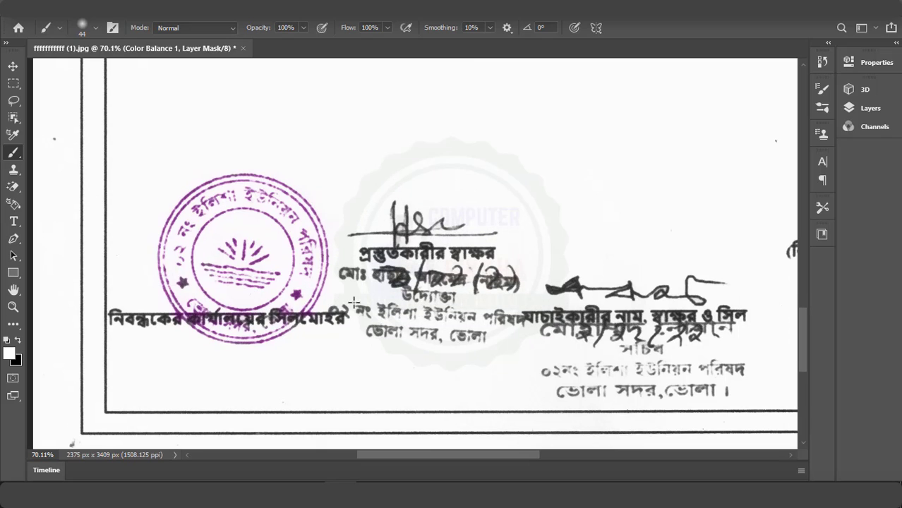
Paint white on the Color Balance mask over the name line of the preparer's stamp, including the bracketed part.
scroll(431, 337, "down", 4)
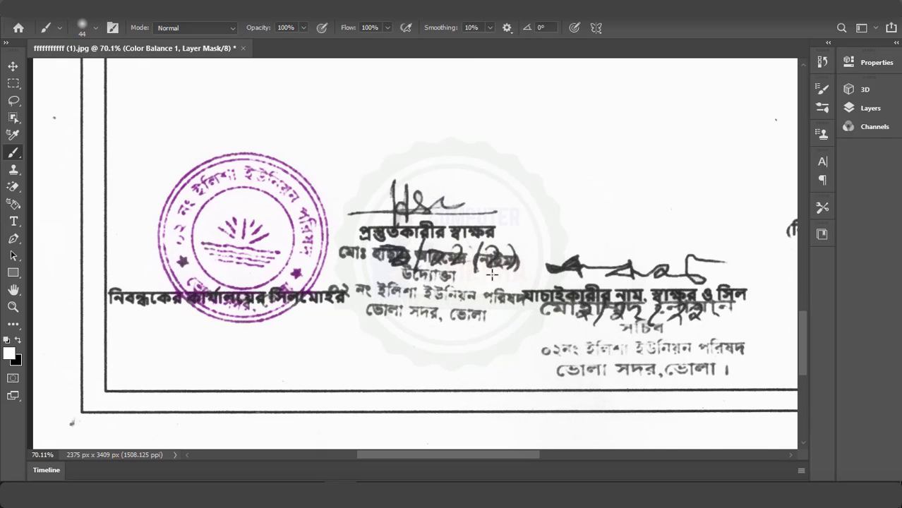
scroll(479, 258, "up", 5)
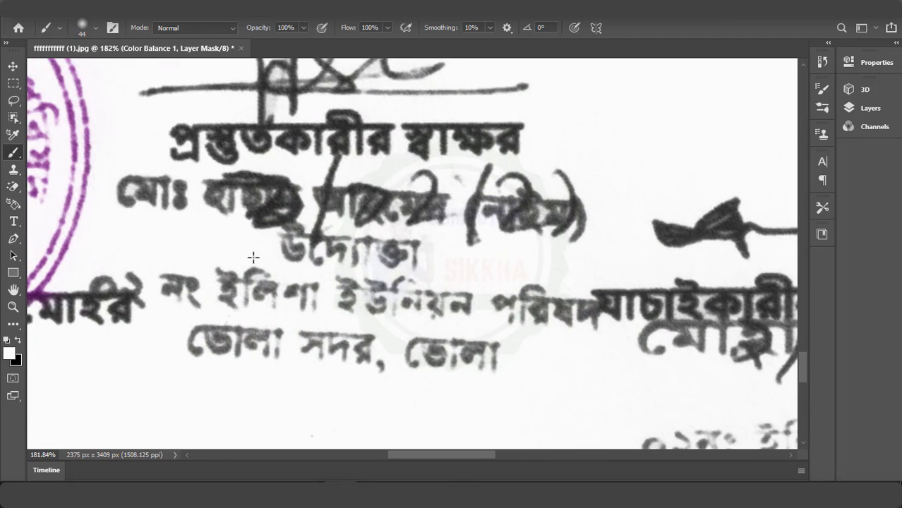
left_click_drag(126, 180, 125, 192)
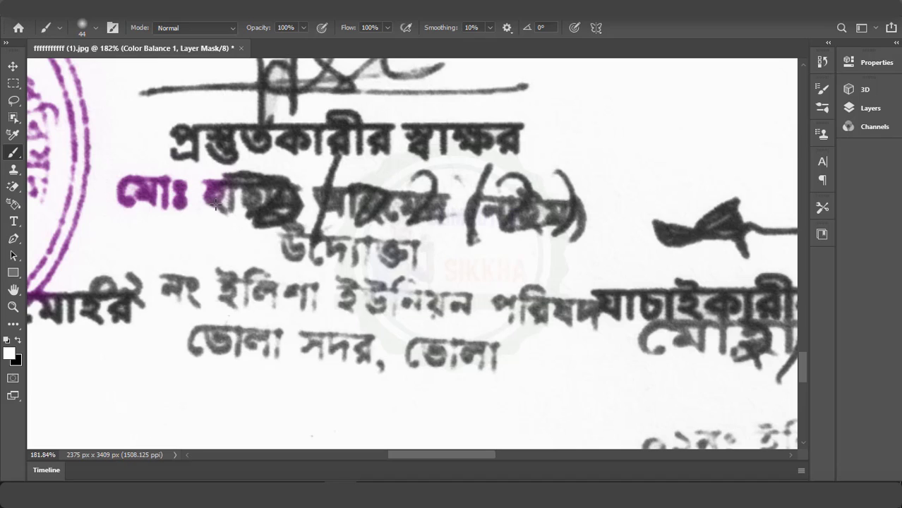
left_click_drag(229, 188, 247, 201)
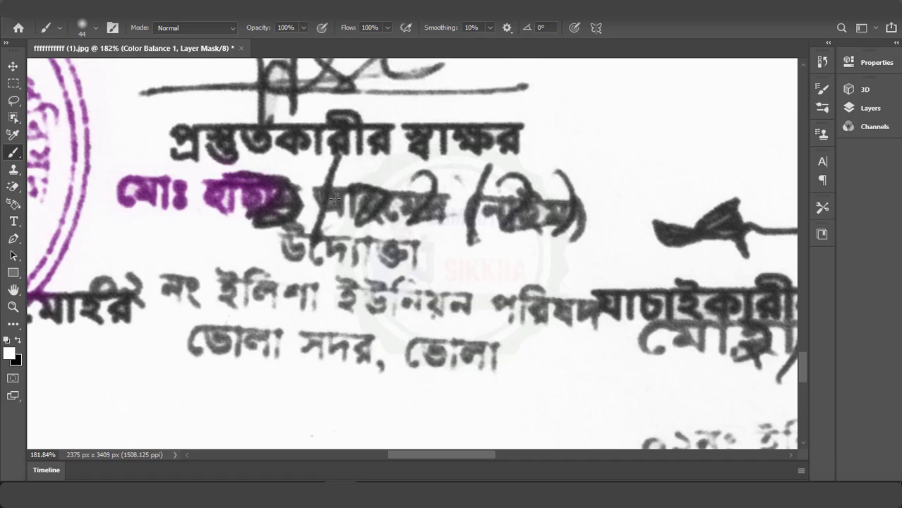
mouse_move(314, 193)
left_mouse_down()
mouse_move(343, 203)
mouse_move(338, 196)
mouse_move(341, 206)
mouse_move(354, 200)
mouse_move(352, 209)
mouse_move(401, 207)
left_mouse_up()
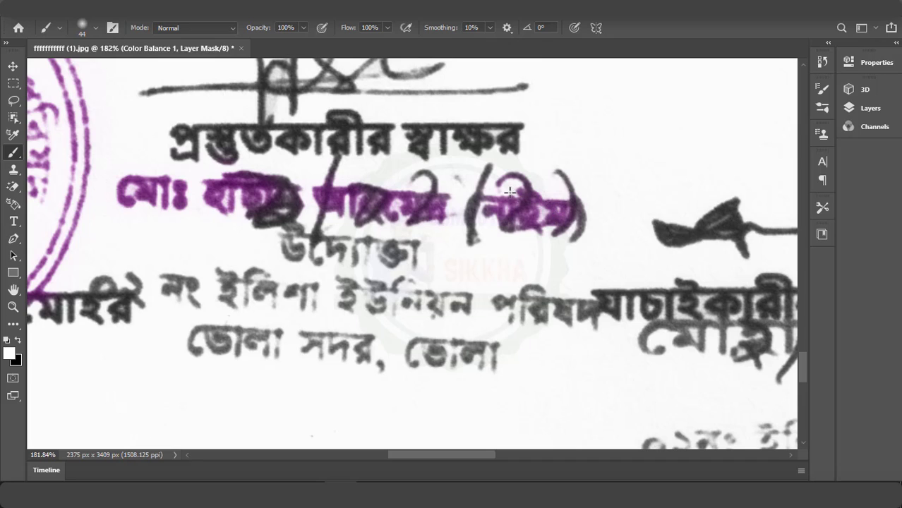
scroll(552, 243, "down", 1)
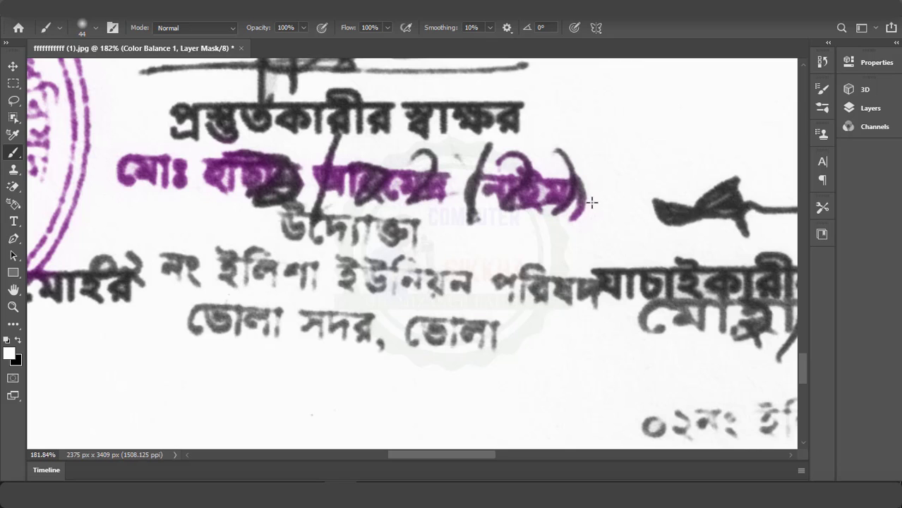
Paint white on the Color Balance mask over the job title, union council and address lines of the preparer's stamp.
scroll(374, 247, "down", 1)
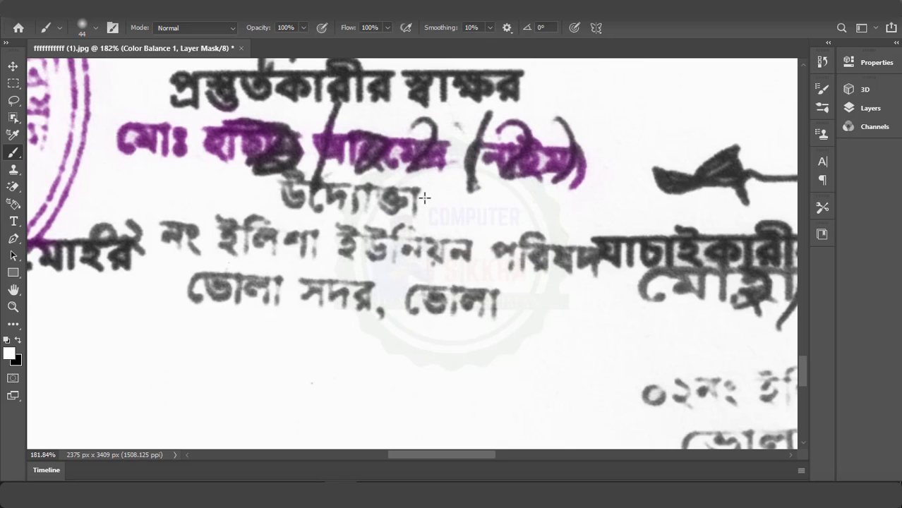
left_click_drag(424, 197, 309, 206)
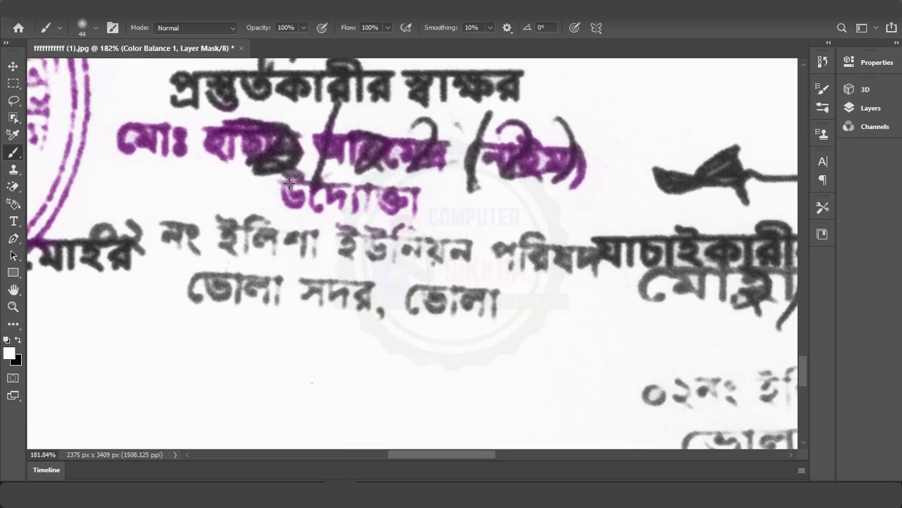
scroll(360, 208, "down", 2)
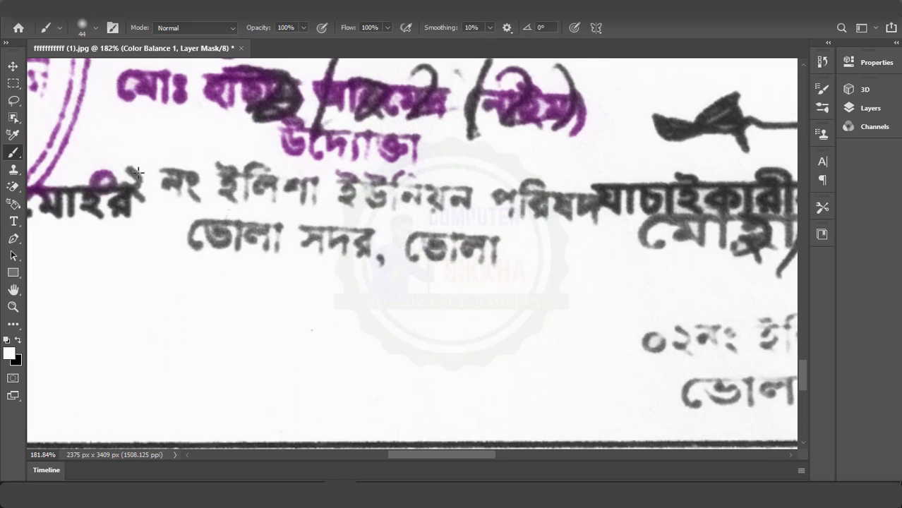
mouse_move(139, 171)
left_mouse_down()
mouse_move(152, 204)
mouse_move(185, 196)
mouse_move(174, 175)
mouse_move(227, 186)
mouse_move(216, 189)
mouse_move(421, 185)
mouse_move(297, 197)
mouse_move(418, 197)
mouse_move(462, 185)
mouse_move(521, 205)
left_mouse_up()
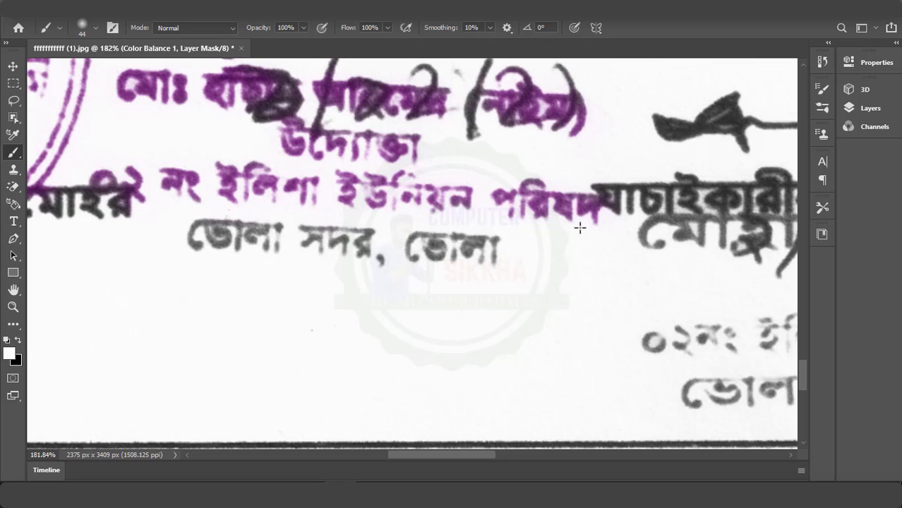
left_click_drag(506, 258, 480, 250)
mouse_move(238, 235)
left_mouse_down()
mouse_move(183, 232)
mouse_move(357, 237)
left_mouse_up()
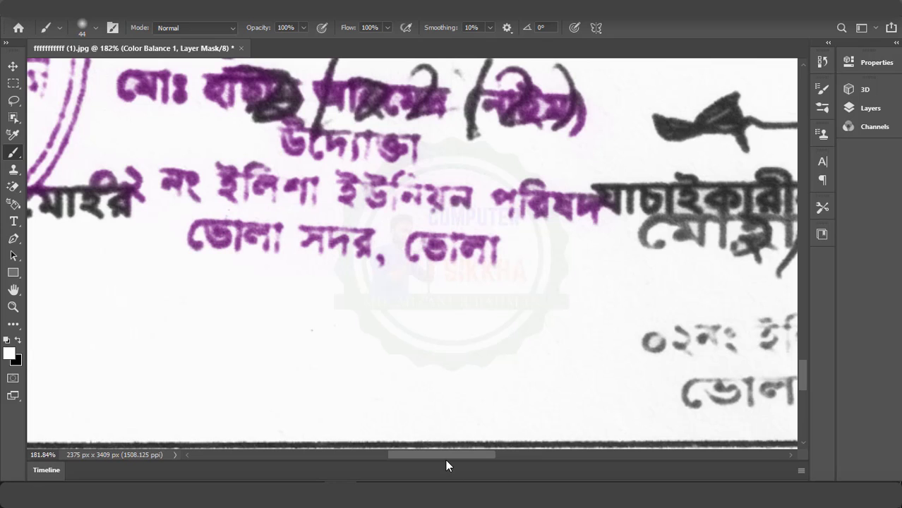
Paint white on the mask over the job title, union council and address lines of the verifier's stamp.
mouse_move(447, 459)
left_mouse_down()
mouse_move(533, 455)
mouse_move(511, 458)
left_mouse_up()
scroll(442, 302, "down", 2)
mouse_move(695, 309)
left_mouse_down()
mouse_move(294, 327)
mouse_move(580, 292)
mouse_move(334, 292)
mouse_move(751, 286)
mouse_move(395, 301)
mouse_move(194, 350)
mouse_move(278, 281)
mouse_move(214, 302)
mouse_move(186, 273)
mouse_move(180, 249)
mouse_move(590, 254)
left_mouse_up()
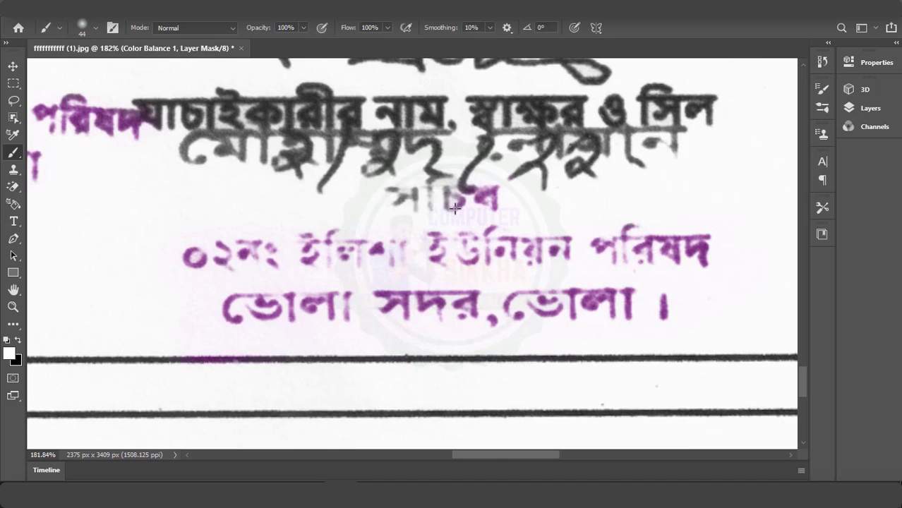
mouse_move(454, 207)
left_mouse_down()
mouse_move(416, 211)
mouse_move(397, 199)
left_mouse_up()
Paint white on the mask over the name line of the verifier's stamp, just below the printed signature caption.
scroll(418, 233, "up", 1)
scroll(212, 236, "up", 2)
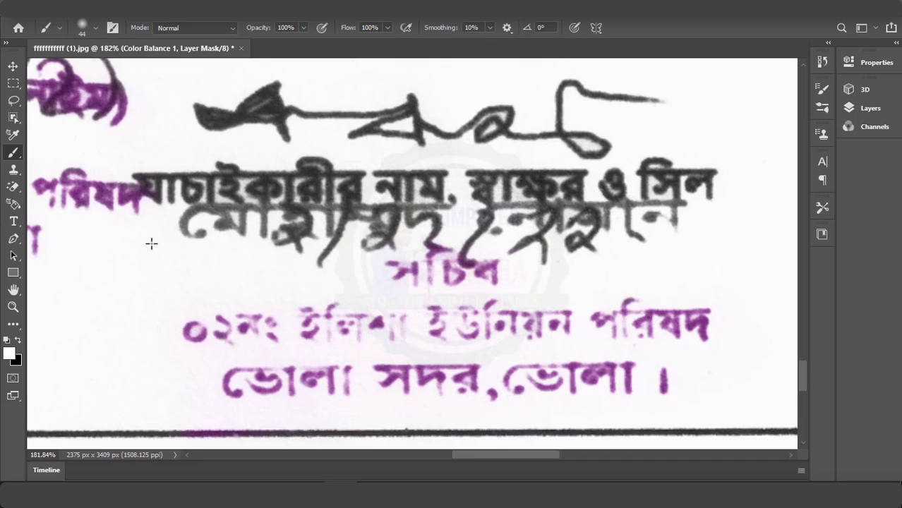
mouse_move(197, 234)
left_mouse_down()
mouse_move(194, 219)
mouse_move(220, 220)
left_mouse_up()
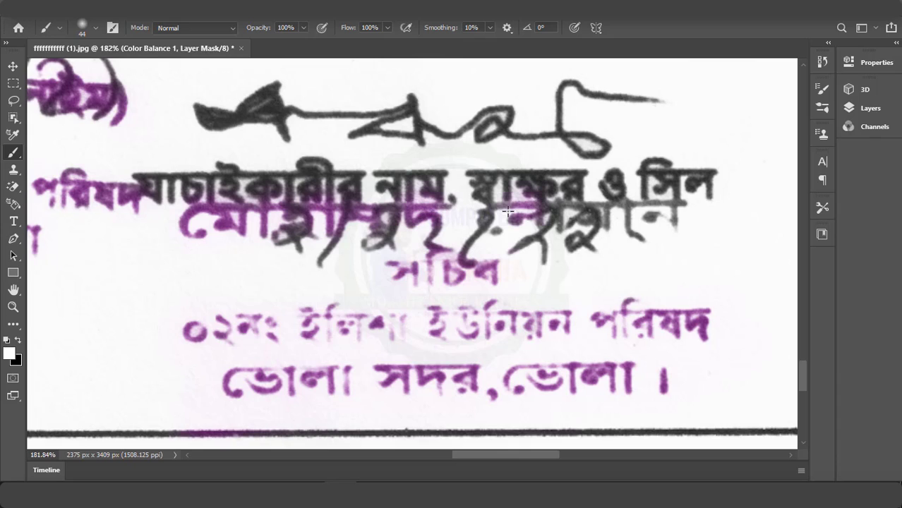
mouse_move(562, 216)
left_mouse_down()
mouse_move(617, 209)
mouse_move(606, 209)
mouse_move(680, 222)
left_mouse_up()
Paint white on the mask over the panel chairman title, union council and address lines of the registrar's stamp.
scroll(516, 233, "down", 3)
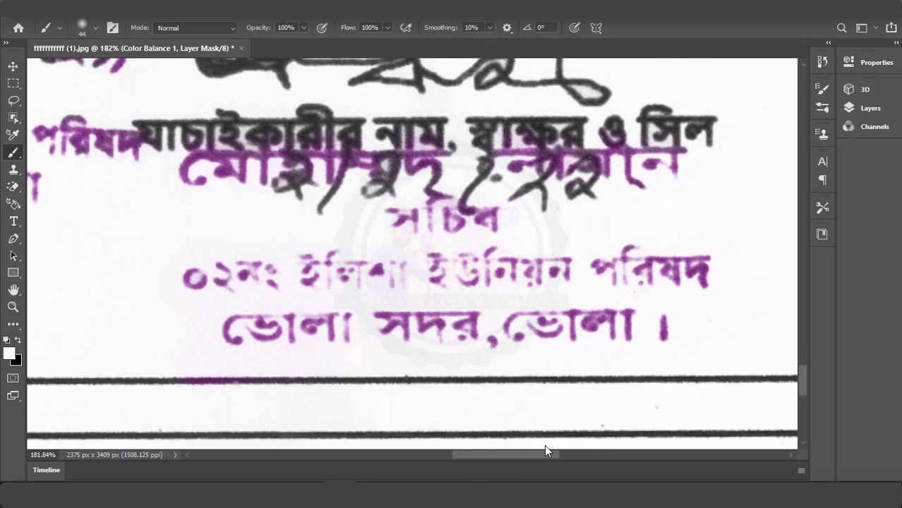
left_click_drag(545, 454, 601, 453)
scroll(459, 259, "up", 4)
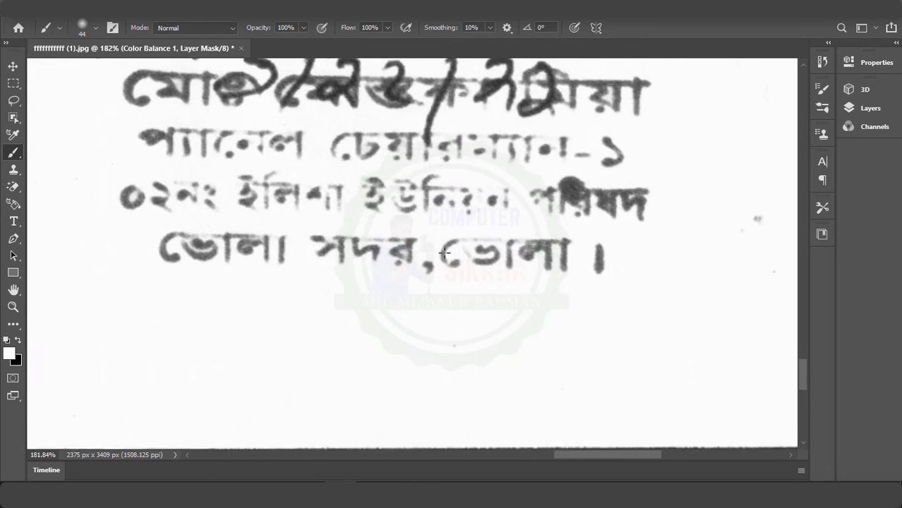
left_click_drag(140, 201, 189, 206)
left_click_drag(331, 208, 636, 210)
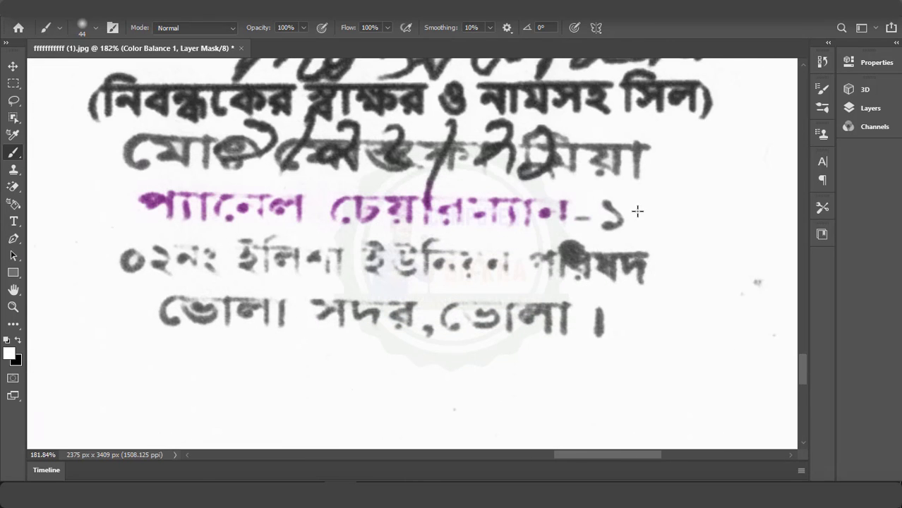
mouse_move(626, 257)
left_mouse_down()
mouse_move(617, 279)
mouse_move(256, 285)
left_mouse_up()
left_click_drag(192, 260, 99, 267)
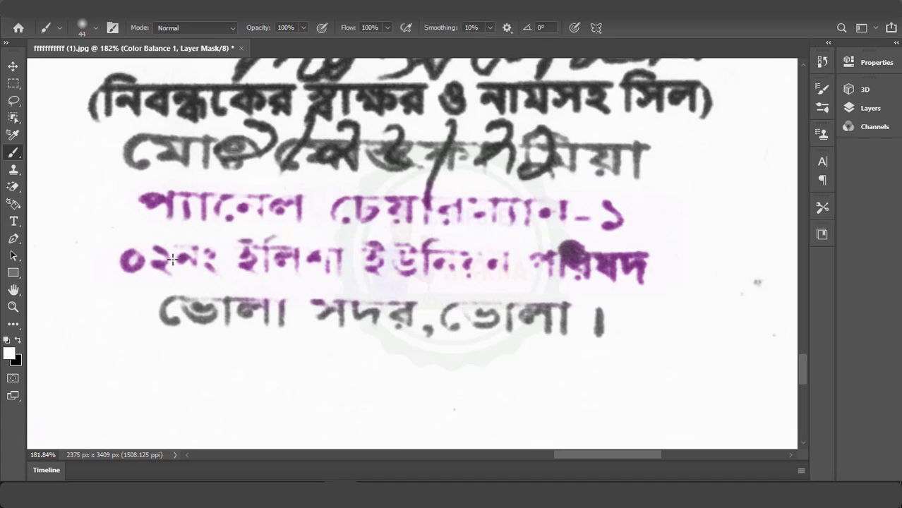
left_click_drag(161, 312, 176, 317)
mouse_move(356, 307)
left_mouse_down()
mouse_move(370, 323)
mouse_move(565, 320)
mouse_move(529, 305)
mouse_move(464, 306)
mouse_move(593, 330)
mouse_move(608, 310)
left_mouse_up()
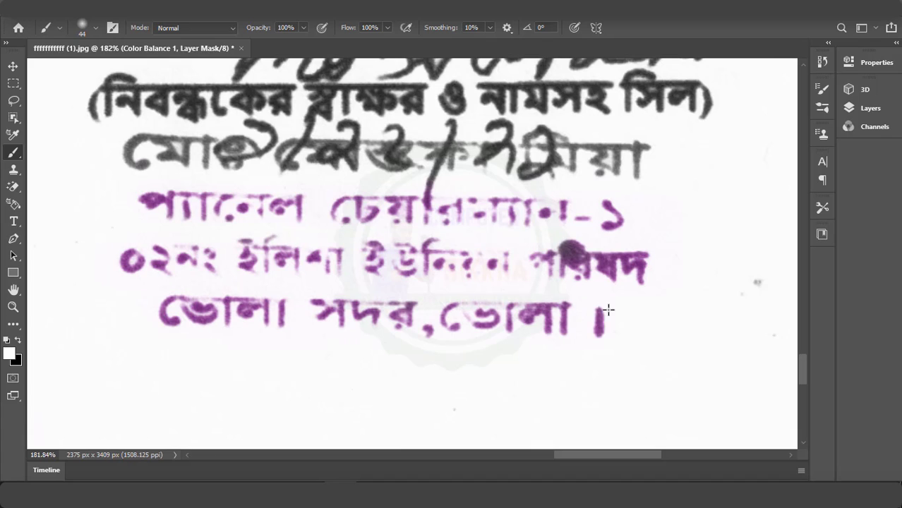
Paint white on the mask along the full name line of the registrar's stamp, beneath the bracketed caption.
scroll(322, 241, "up", 2)
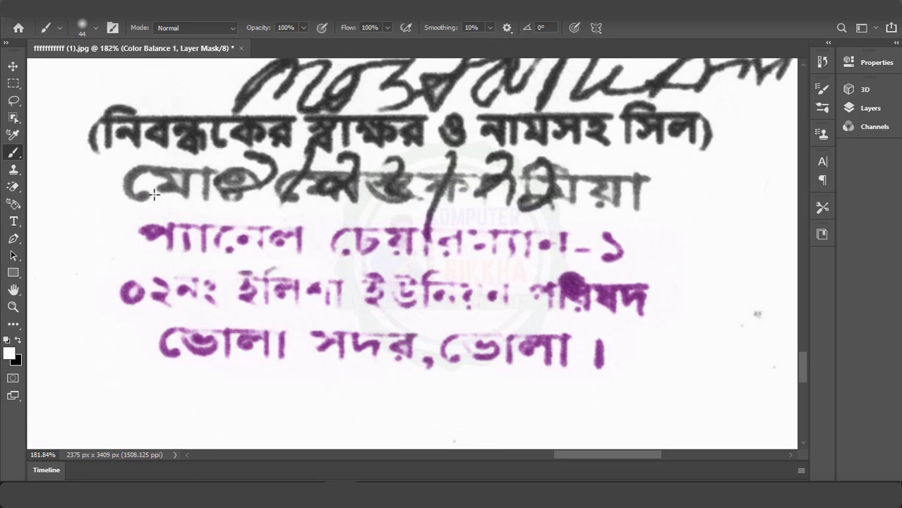
mouse_move(140, 191)
left_mouse_down()
mouse_move(148, 169)
mouse_move(195, 181)
mouse_move(205, 172)
mouse_move(202, 204)
mouse_move(171, 196)
mouse_move(242, 202)
left_mouse_up()
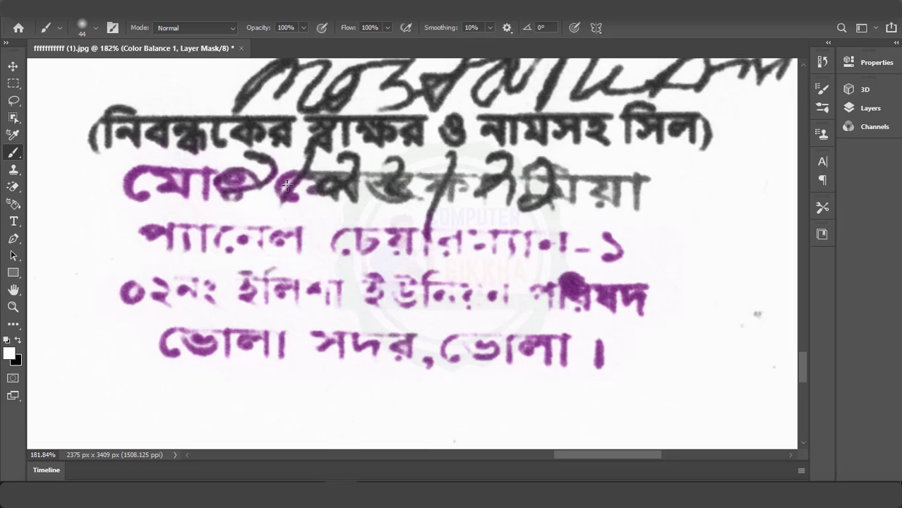
mouse_move(319, 176)
left_mouse_down()
mouse_move(368, 175)
mouse_move(363, 189)
mouse_move(377, 201)
mouse_move(410, 202)
mouse_move(425, 174)
left_mouse_up()
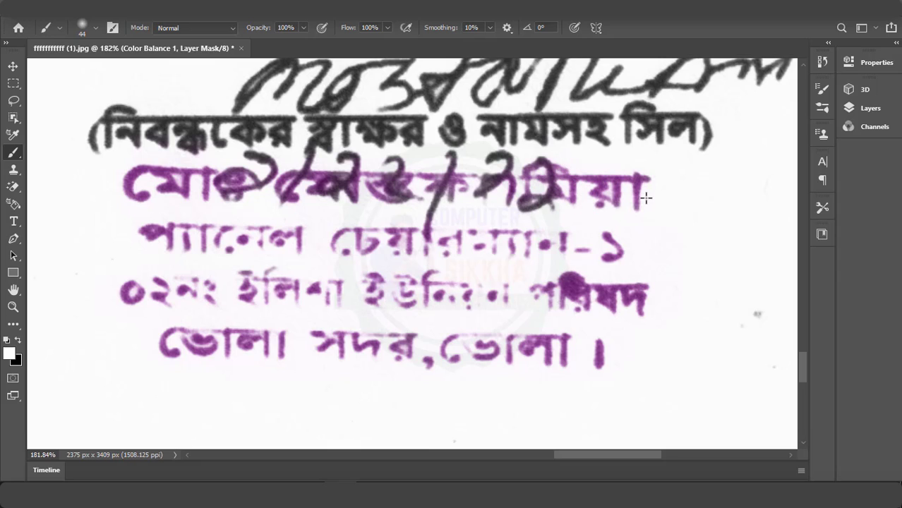
Switch to the Move tool and change the selection from the Color Balance mask to the certificate image.
scroll(473, 234, "up", 2)
scroll(457, 236, "down", 10)
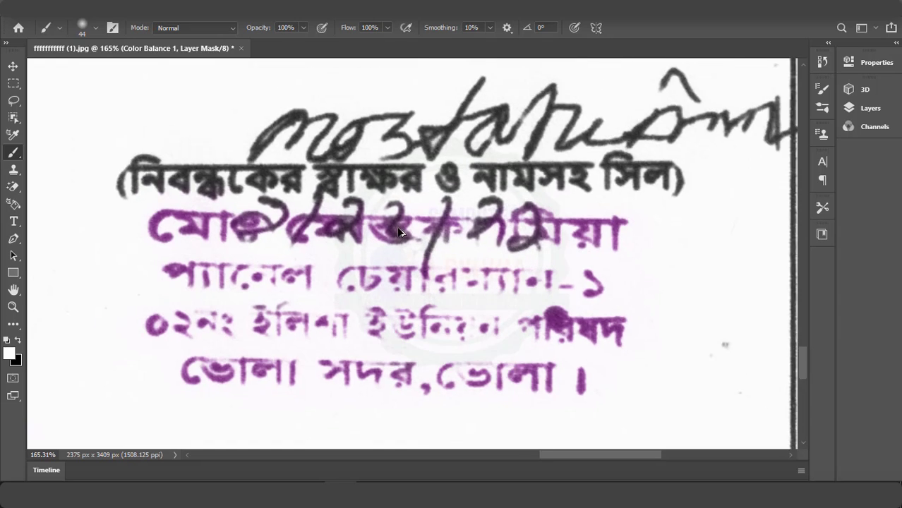
scroll(456, 237, "down", 1)
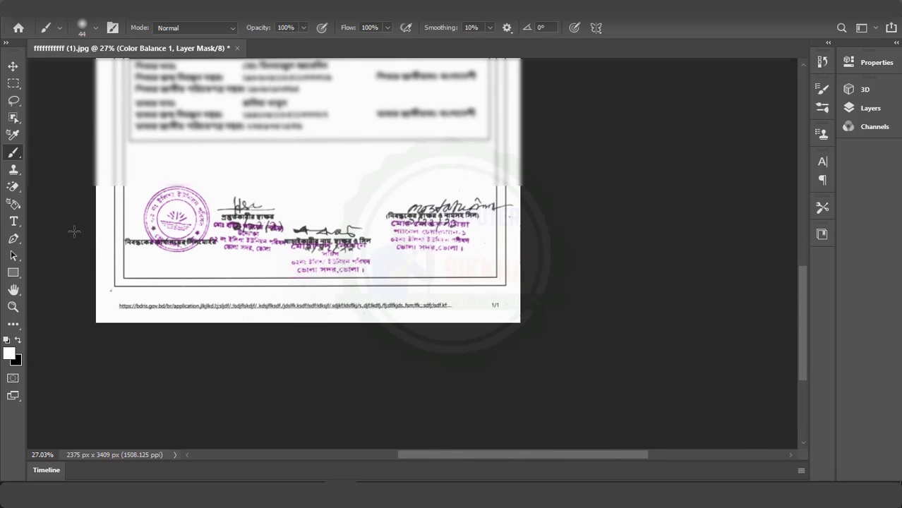
scroll(127, 233, "up", 2)
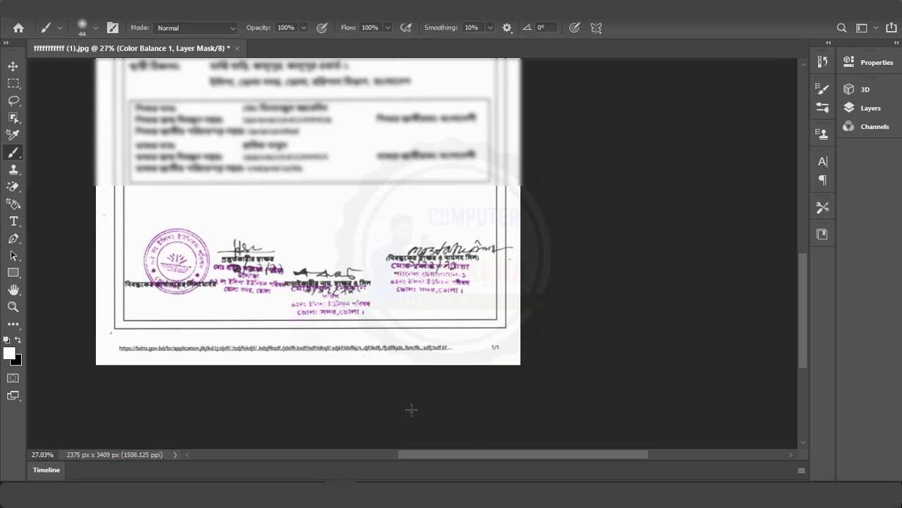
left_click_drag(463, 457, 430, 456)
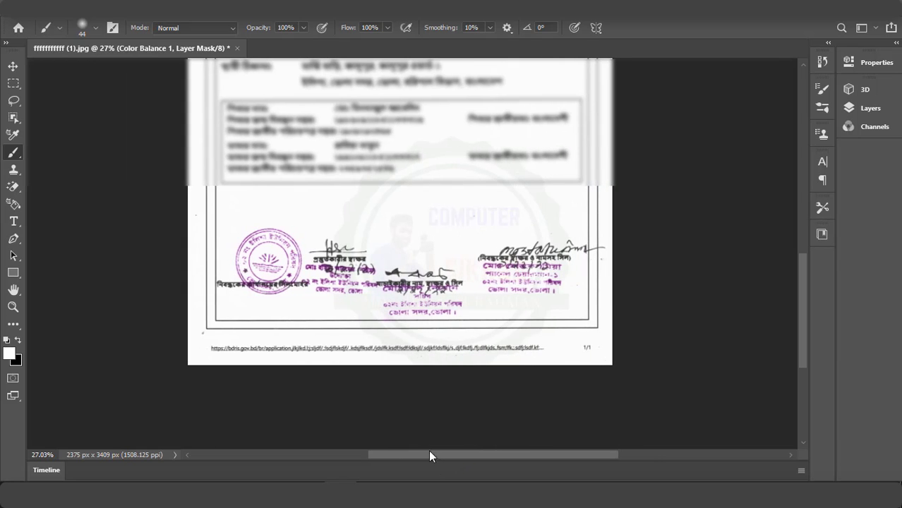
scroll(421, 425, "down", 3)
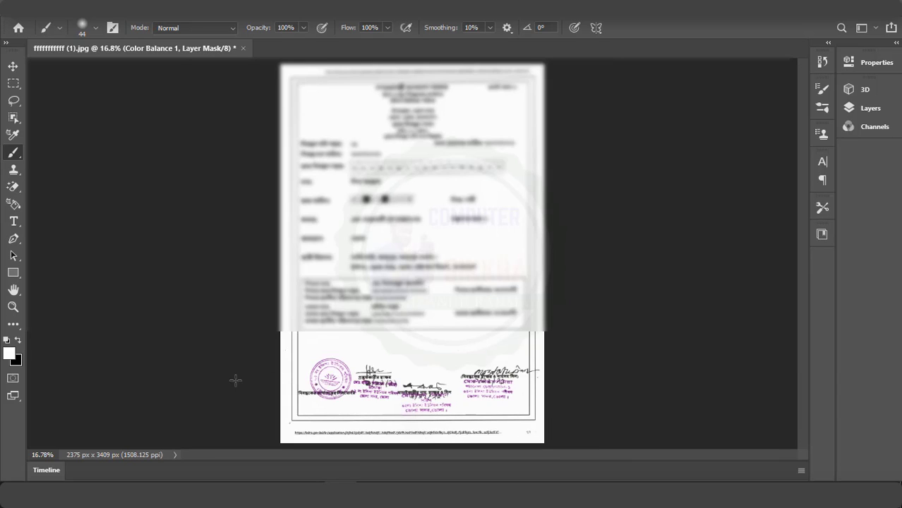
left_click(13, 66)
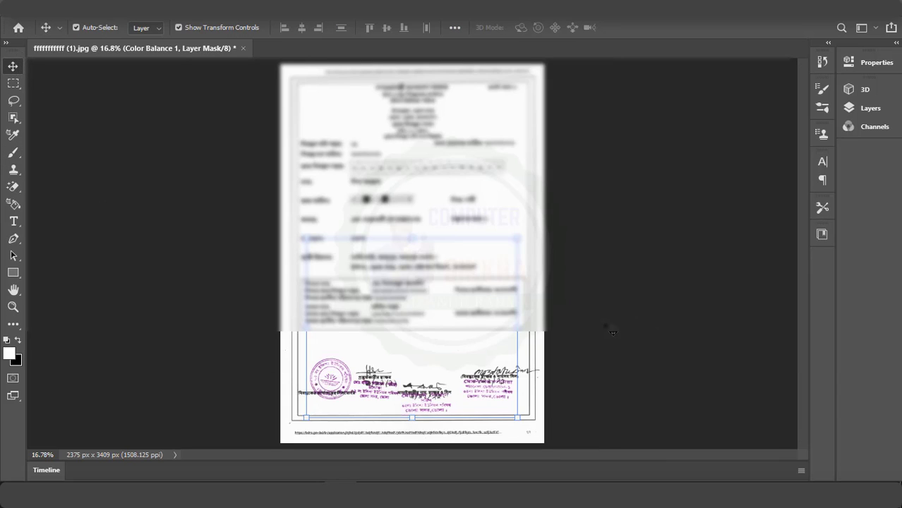
left_click(433, 235)
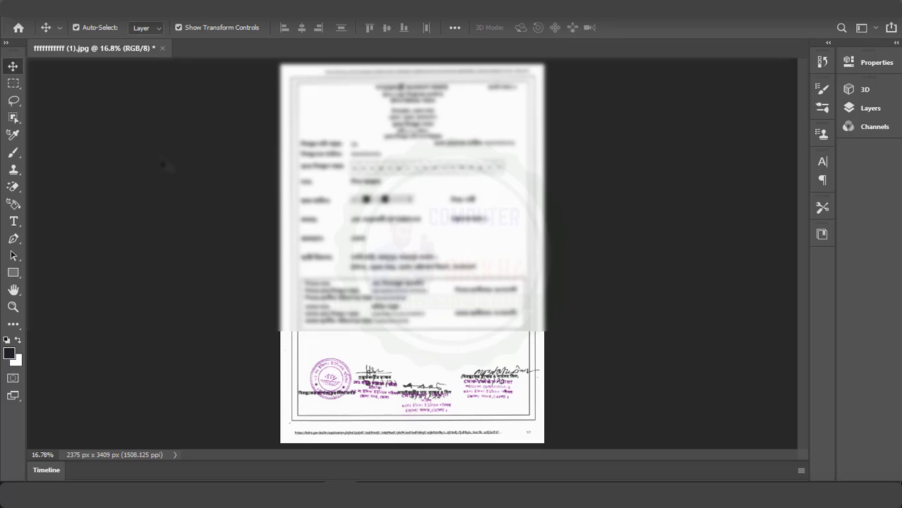